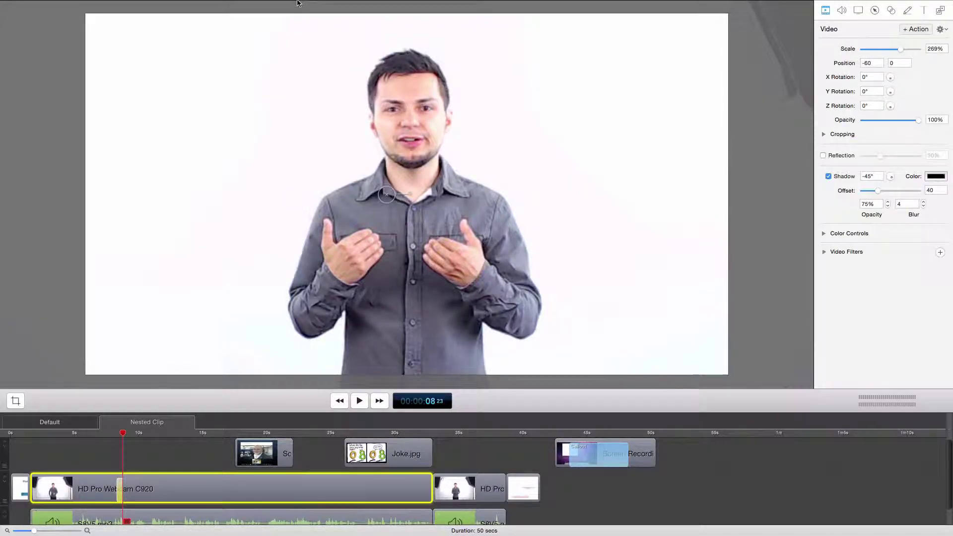
# Step: Save the webcam clip's action as a template action named 'shake screen'
pyautogui.click(207, 6)
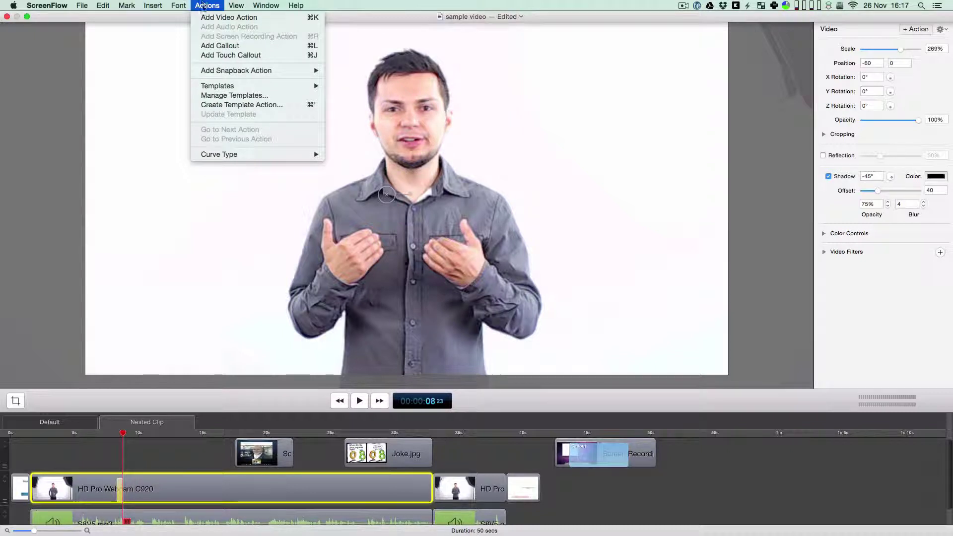
pyautogui.click(242, 104)
pyautogui.write('shake screen')
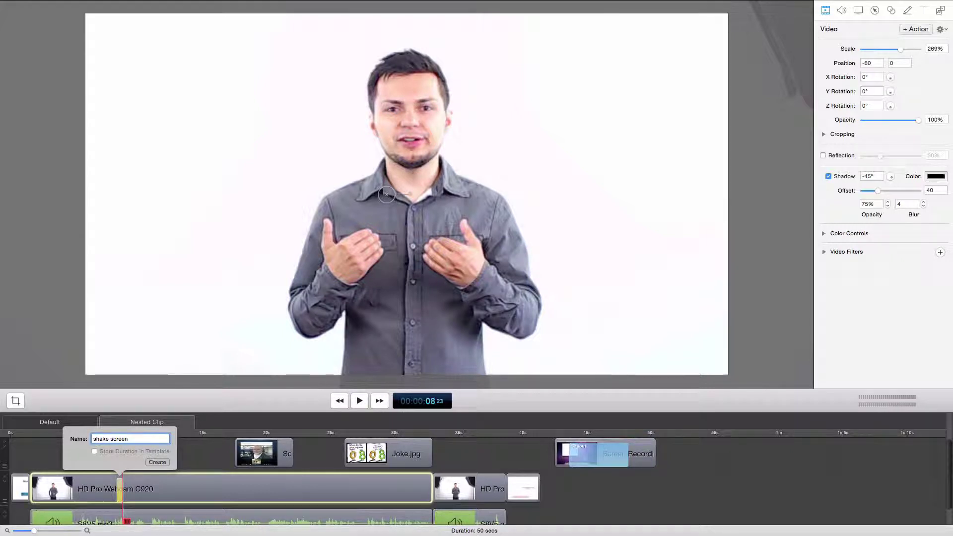
pyautogui.press('Return')
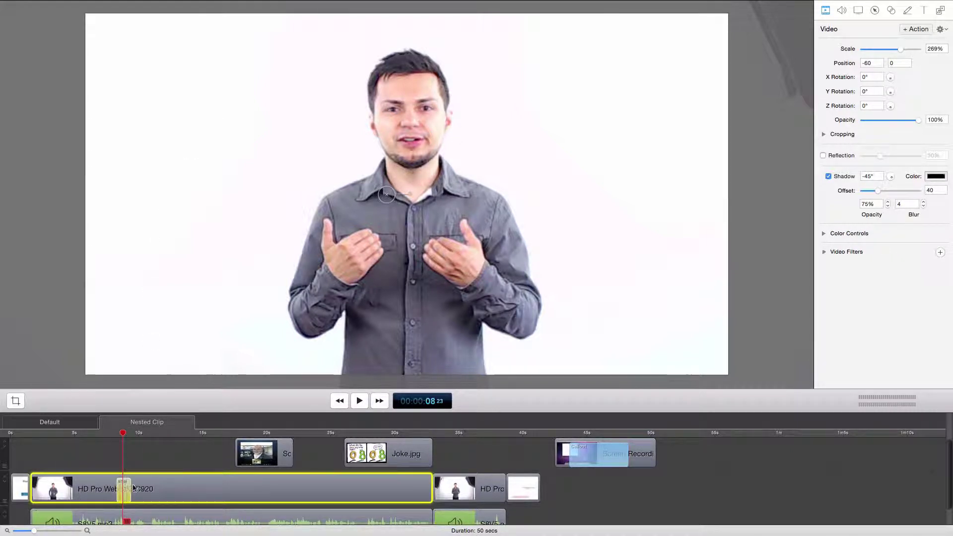
# Step: Lengthen the shake screen action slightly, set X Rotation to 360°, and preview the spin
pyautogui.moveTo(153, 484); pyautogui.dragTo(157, 485)
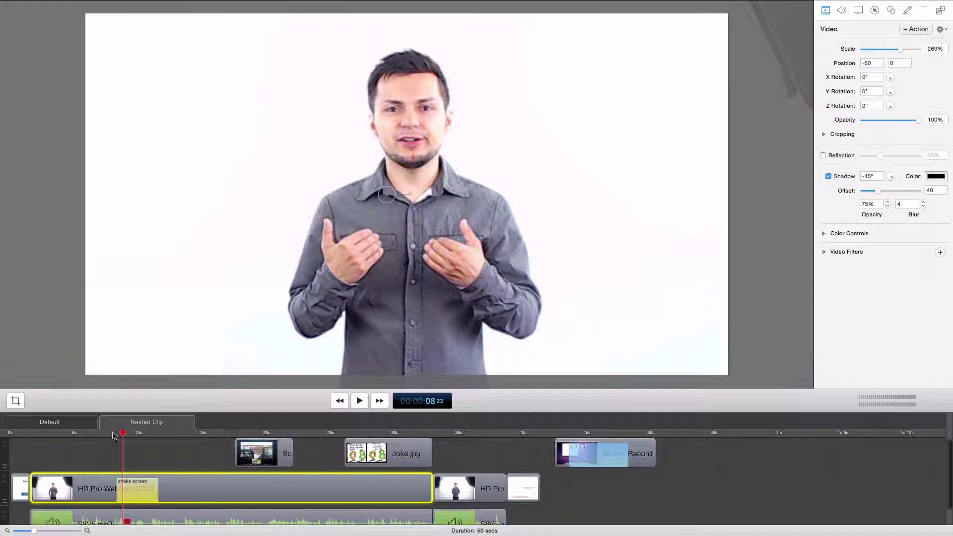
pyautogui.moveTo(113, 435); pyautogui.dragTo(158, 435)
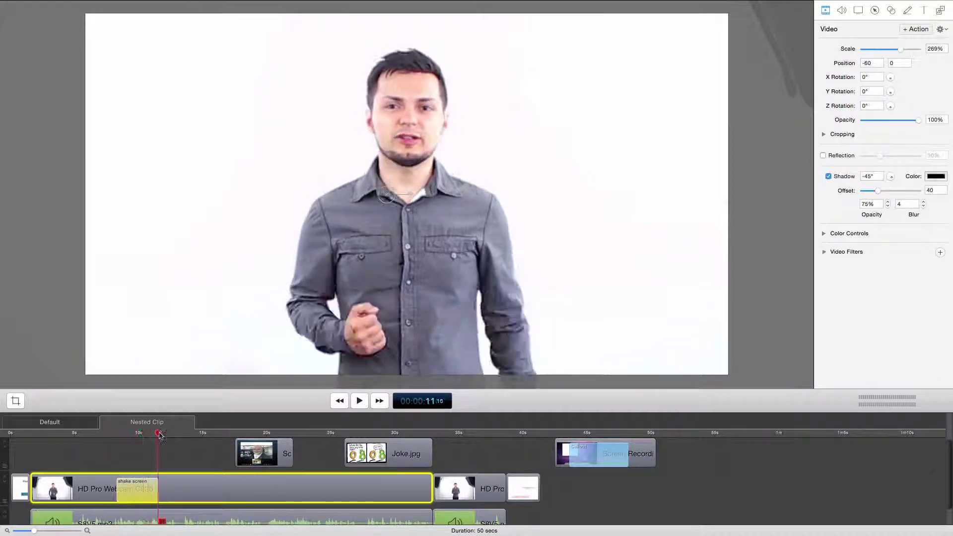
pyautogui.click(870, 77)
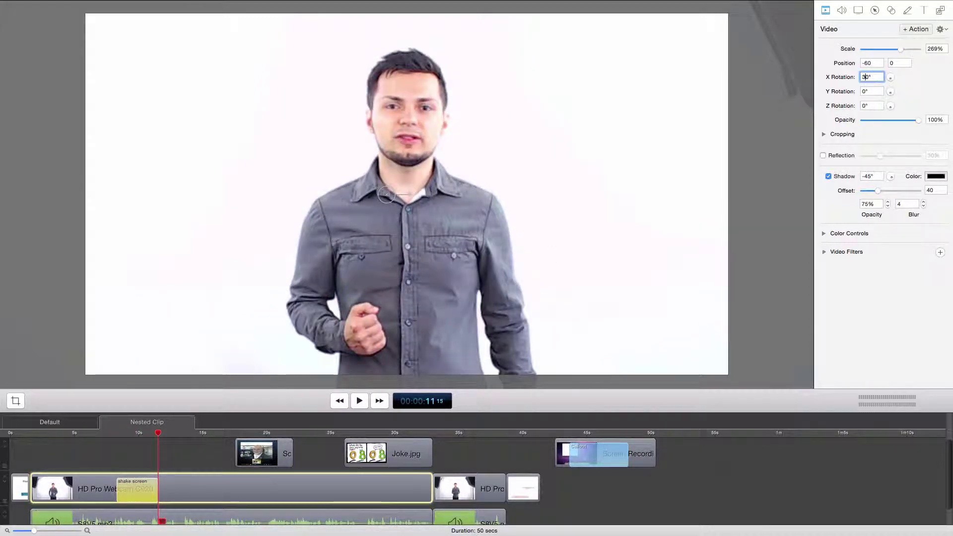
pyautogui.write('0')
pyautogui.press('Return')
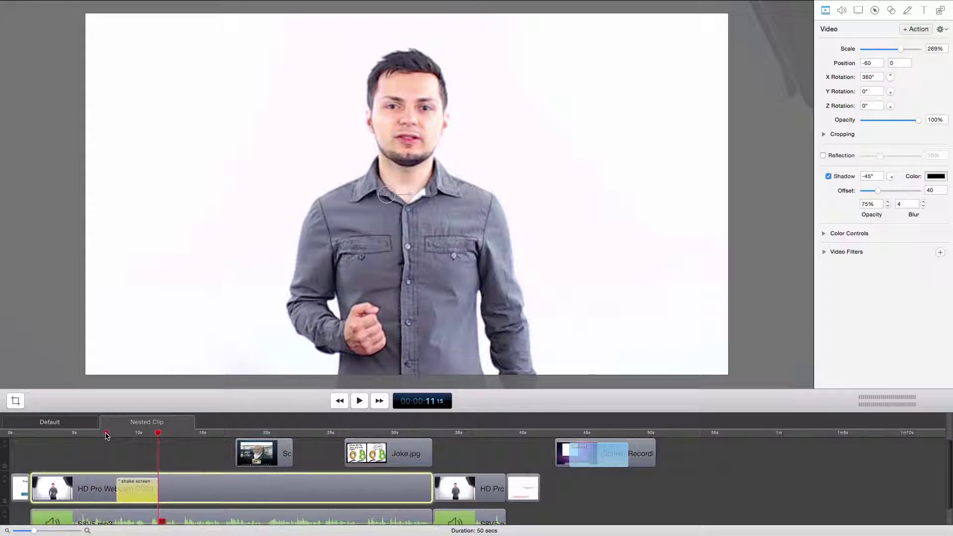
pyautogui.click(107, 435)
pyautogui.press('space')
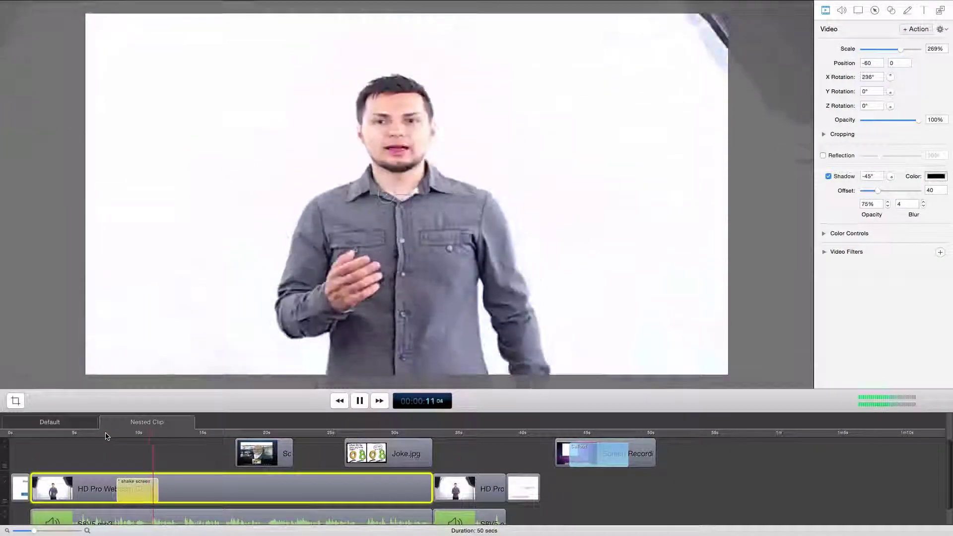
pyautogui.press('space')
# Step: Set Y and Z Rotation to 360°, replaying the three-axis spin after each
pyautogui.click(867, 90)
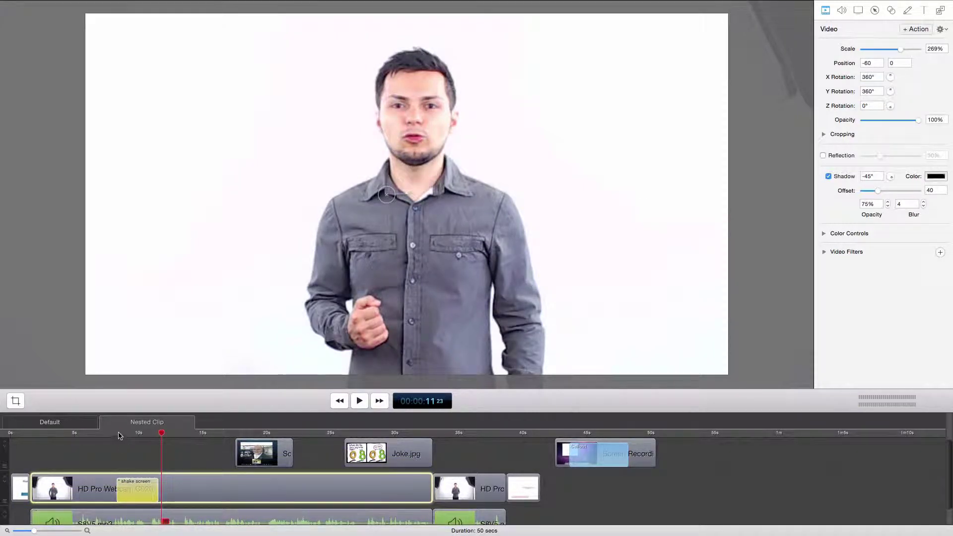
pyautogui.click(119, 435)
pyautogui.press('space')
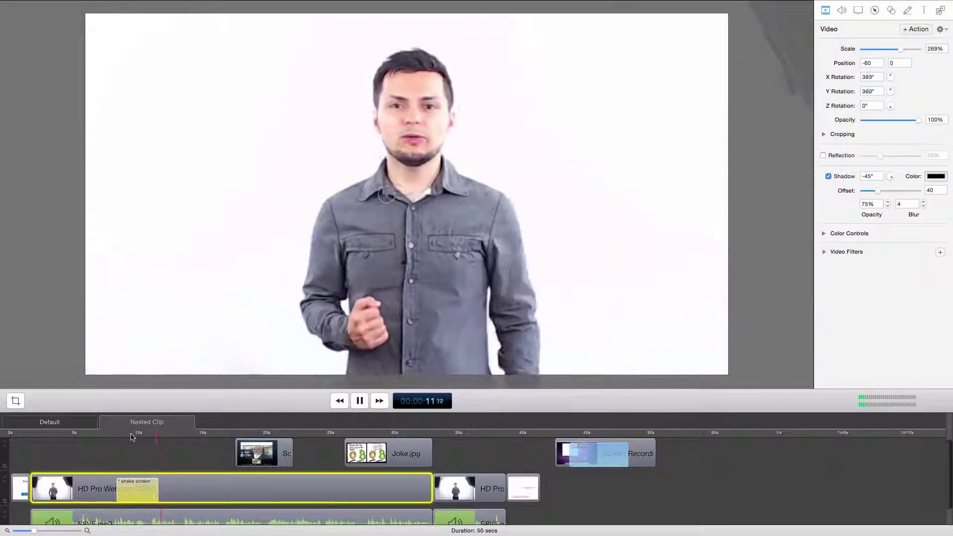
pyautogui.press('space')
pyautogui.click(871, 105)
pyautogui.write('360')
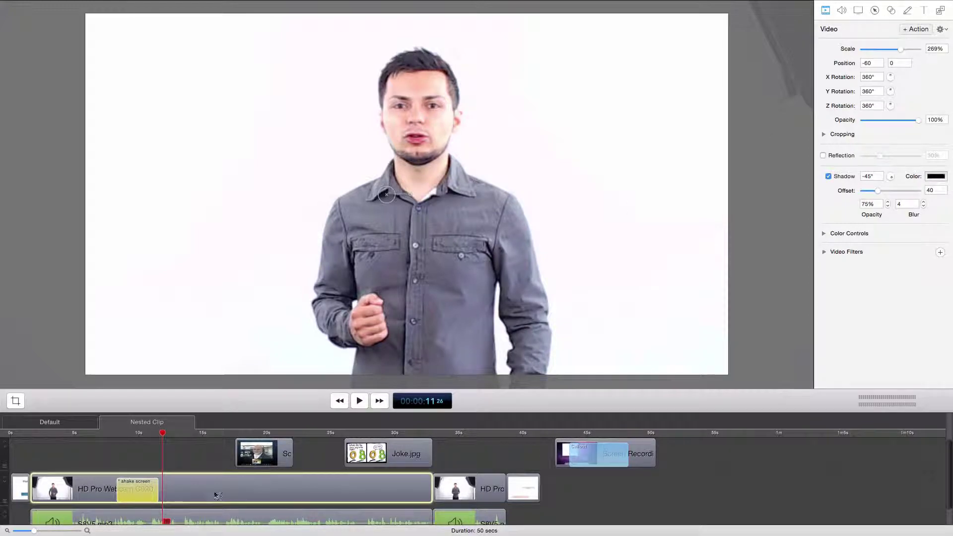
pyautogui.click(107, 432)
pyautogui.press('space')
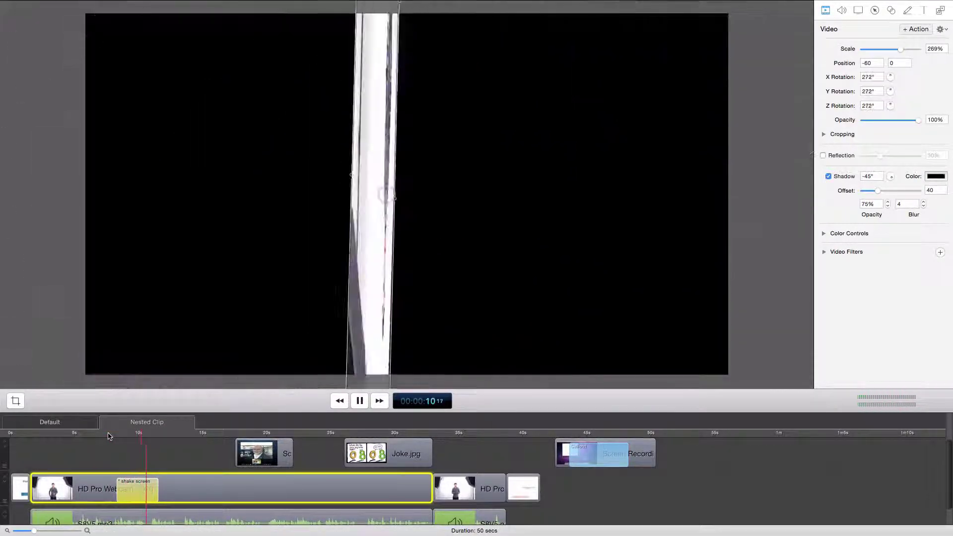
# Step: Apply the saved shake screen template later on the webcam clip and play the new spin
pyautogui.press('space')
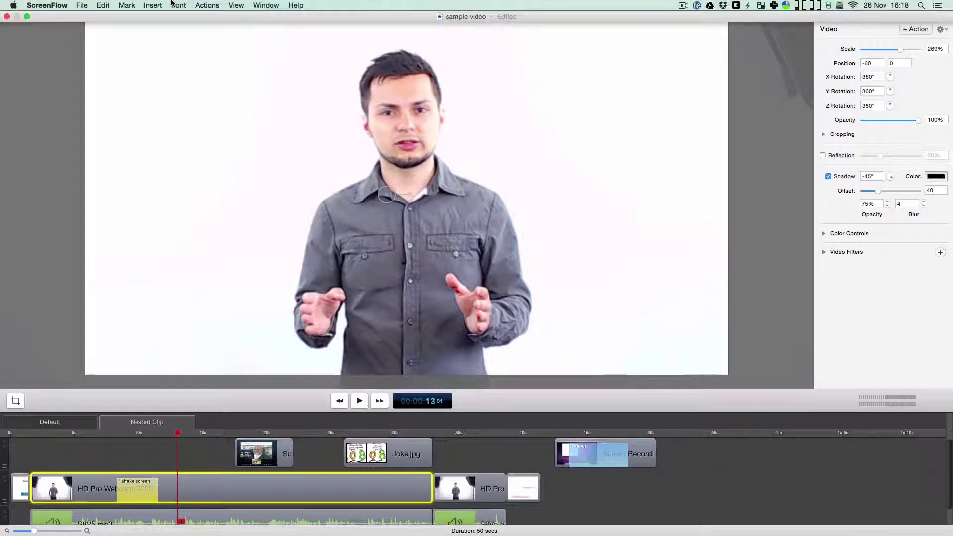
pyautogui.click(206, 5)
pyautogui.moveTo(218, 86)
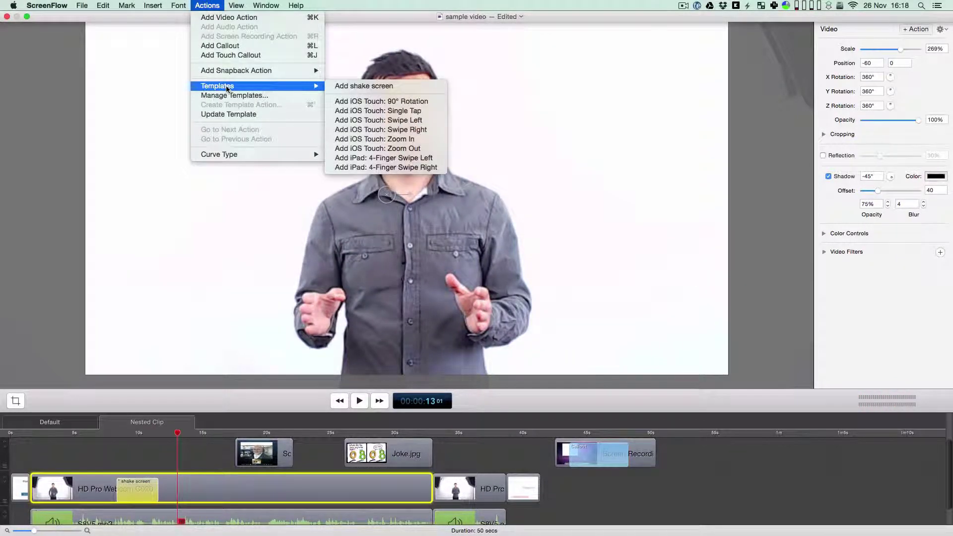
pyautogui.click(357, 86)
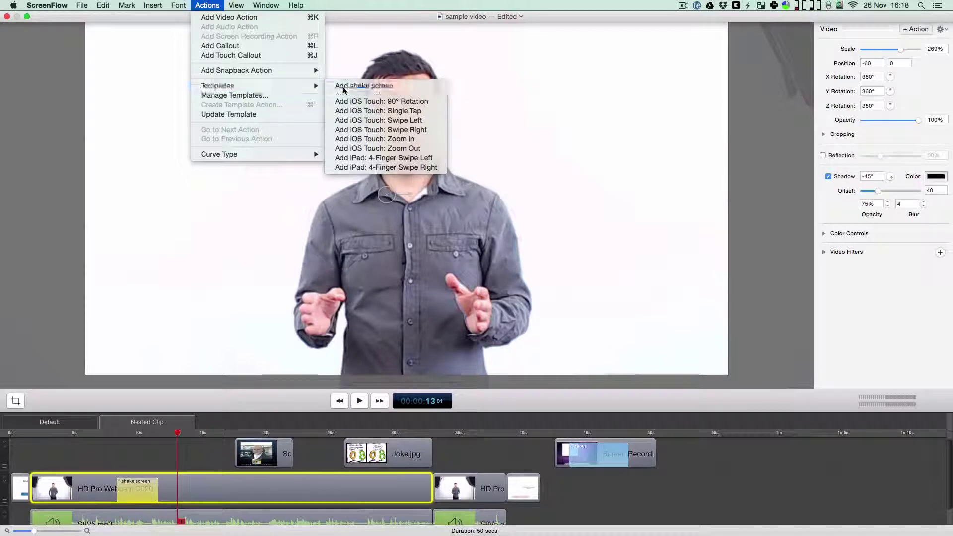
pyautogui.moveTo(177, 433); pyautogui.dragTo(185, 432)
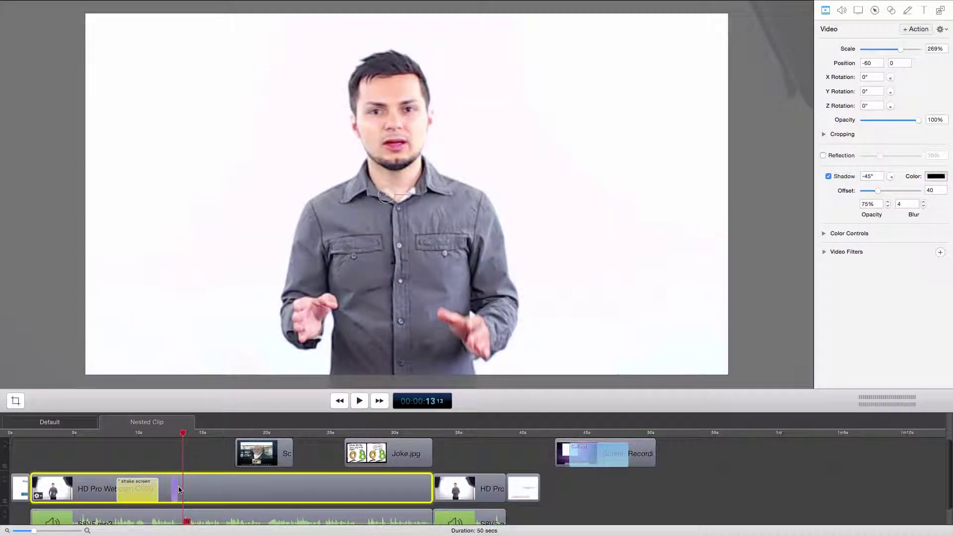
pyautogui.press('super+v')
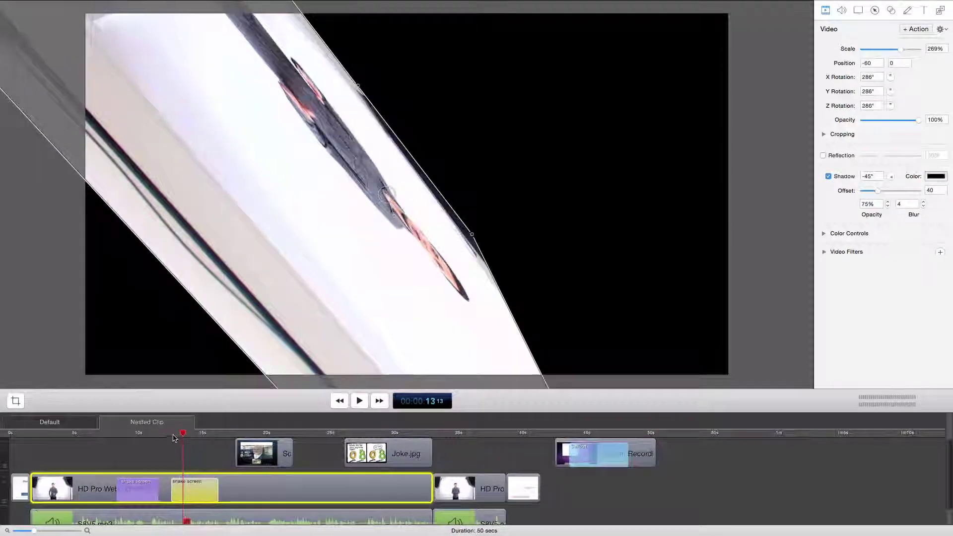
pyautogui.click(170, 433)
pyautogui.press('space')
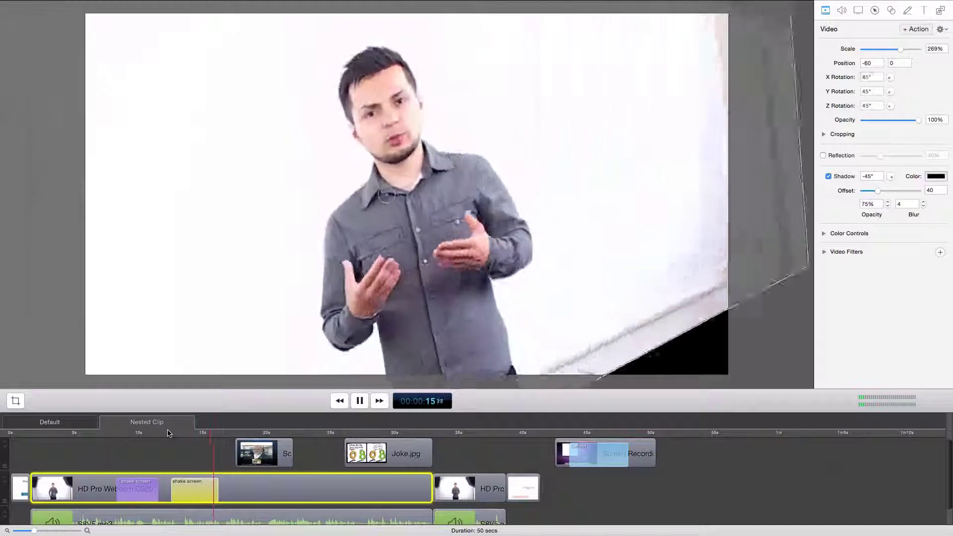
# Step: Delete the shake screen template in Manage Templates, then replay the clip to check both actions
pyautogui.press('space')
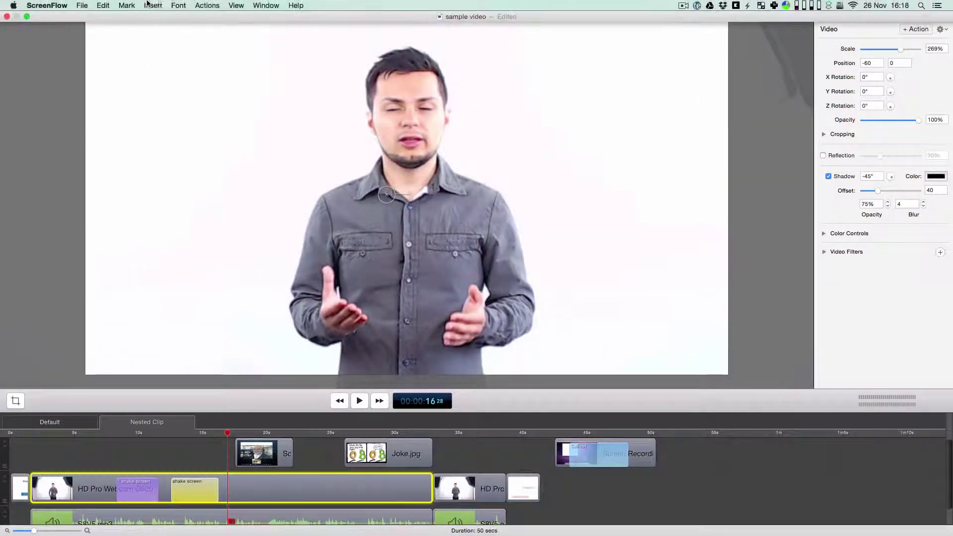
pyautogui.click(207, 5)
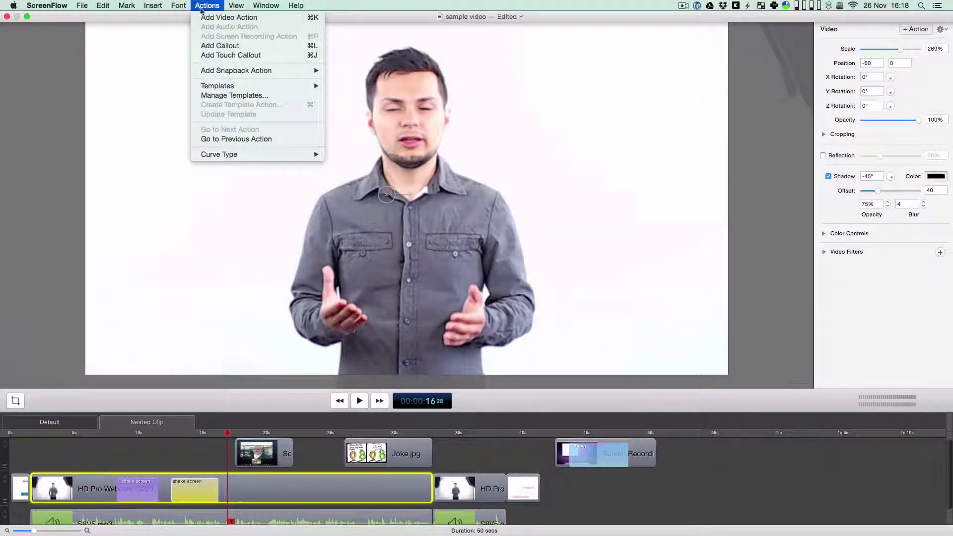
pyautogui.click(224, 98)
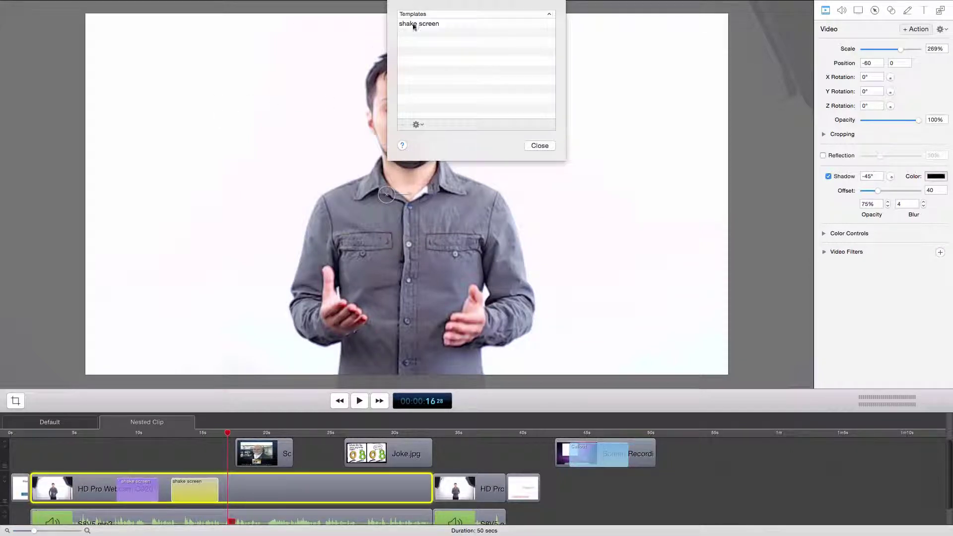
pyautogui.click(414, 23)
pyautogui.click(403, 127)
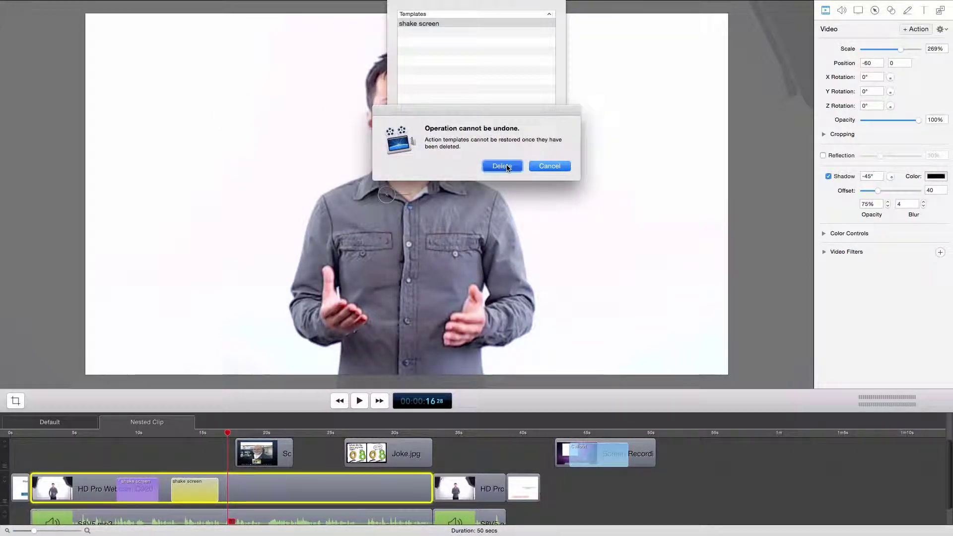
pyautogui.click(502, 166)
pyautogui.click(540, 146)
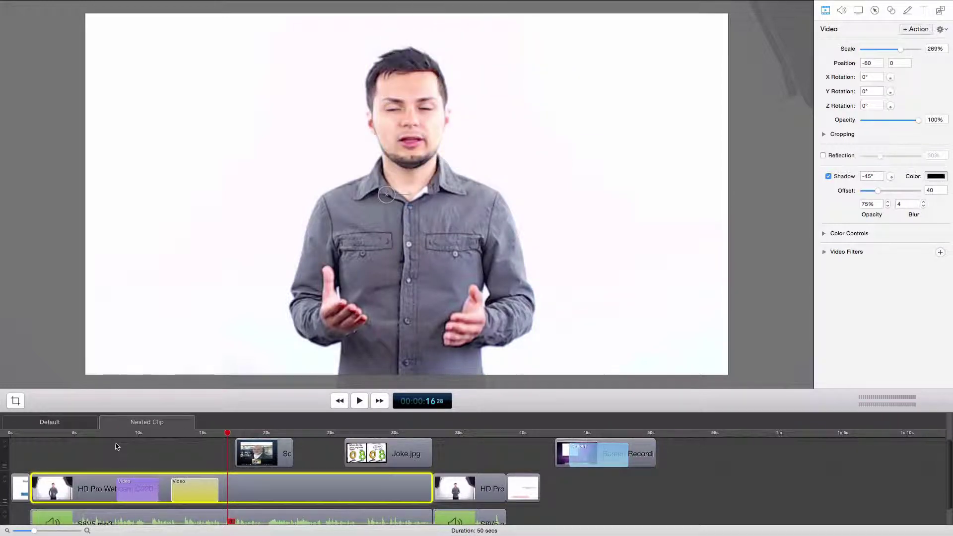
pyautogui.click(117, 434)
pyautogui.press('space')
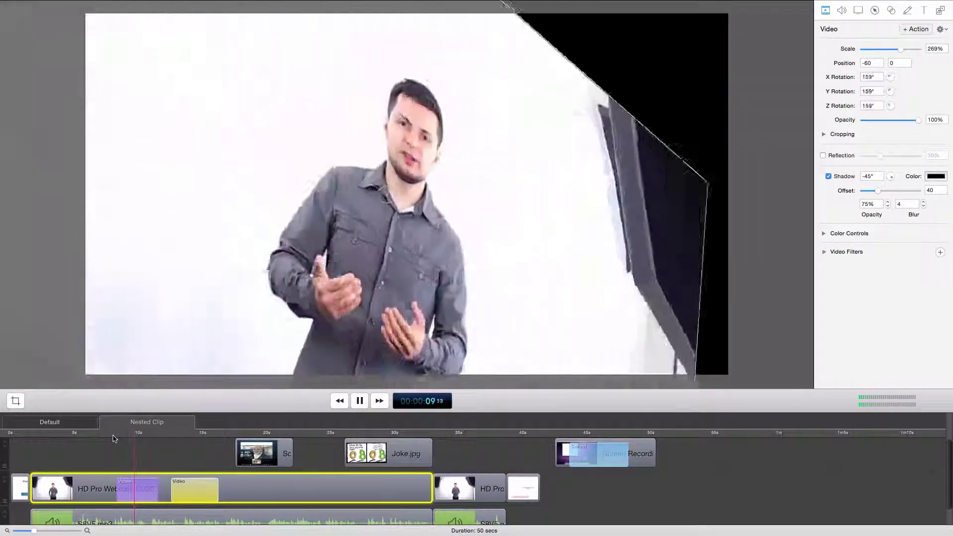